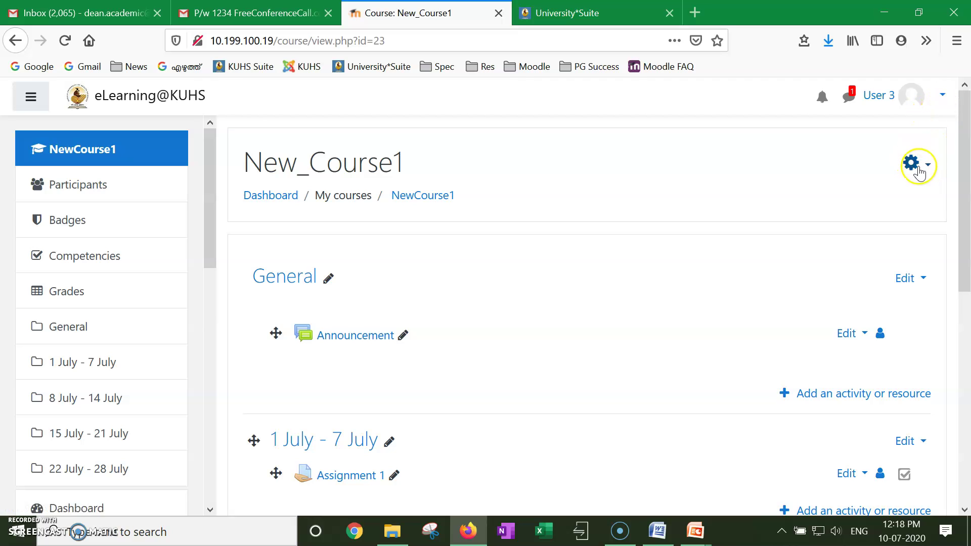
# Open the course settings of New_Course1 for editing
pyautogui.click(921, 169)
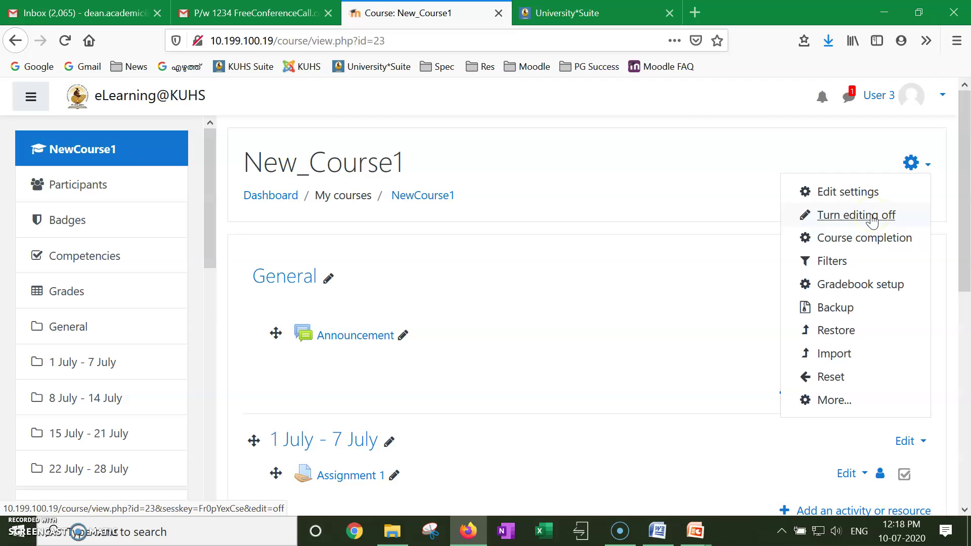
pyautogui.click(716, 188)
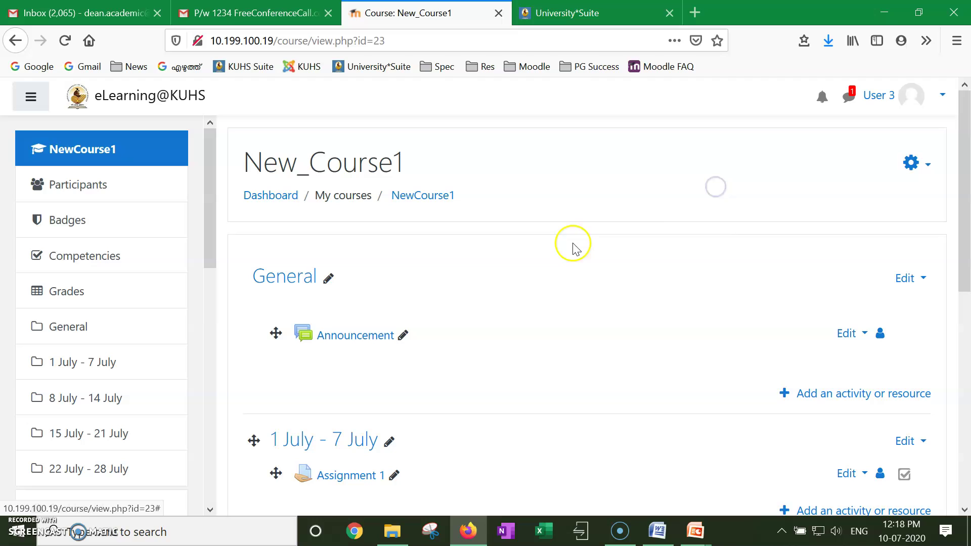
pyautogui.click(931, 163)
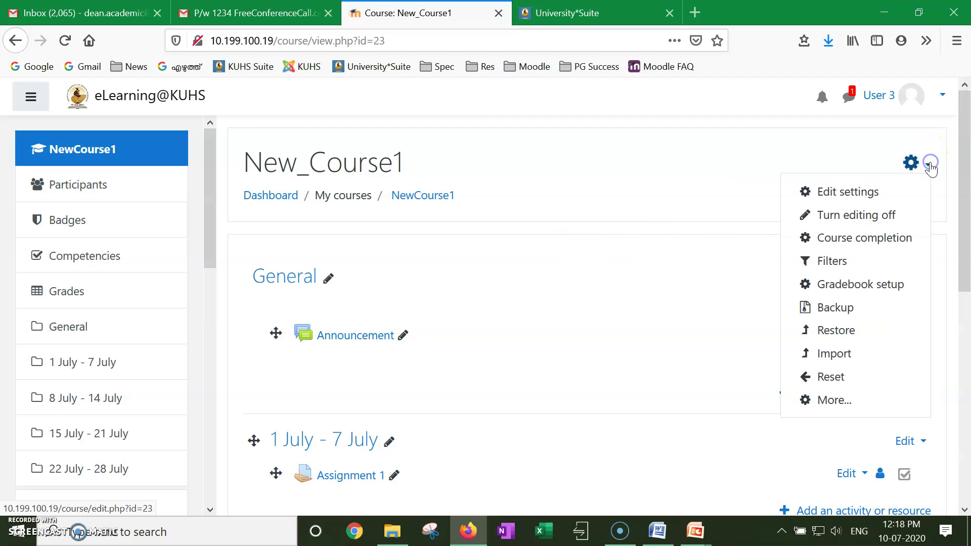
pyautogui.click(851, 193)
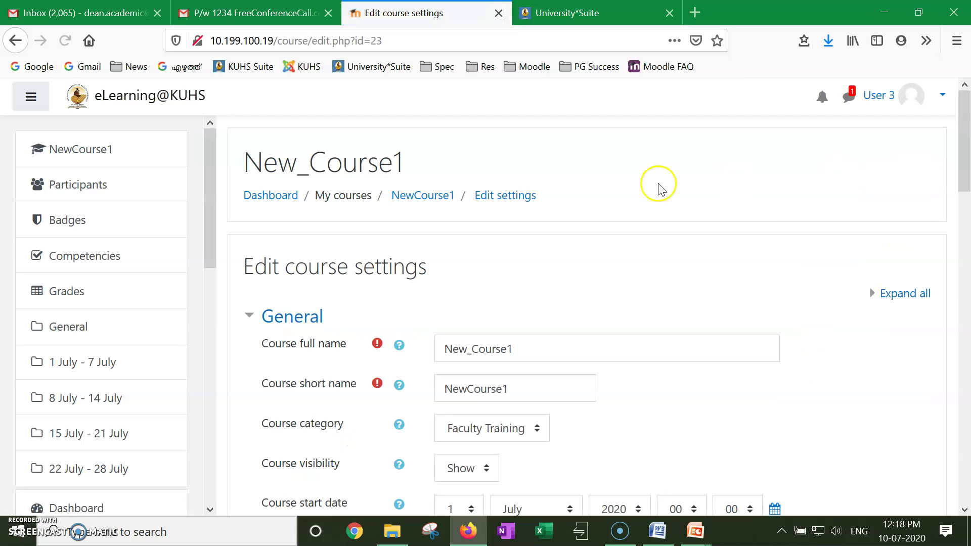
# Set the course format to Topics format, then save the settings and return to the course
pyautogui.scroll(-3, 660, 187)
pyautogui.scroll(-10, 661, 185)
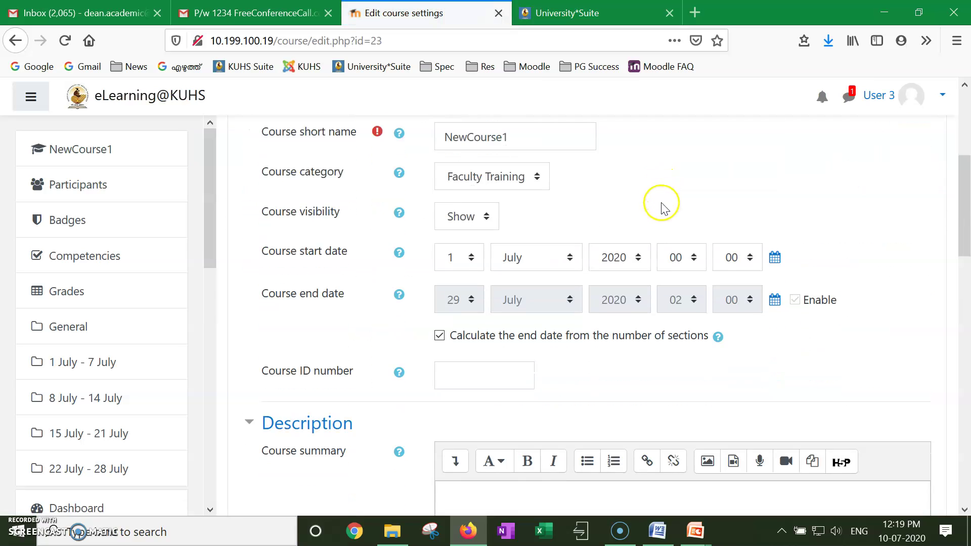
pyautogui.scroll(-5, 662, 229)
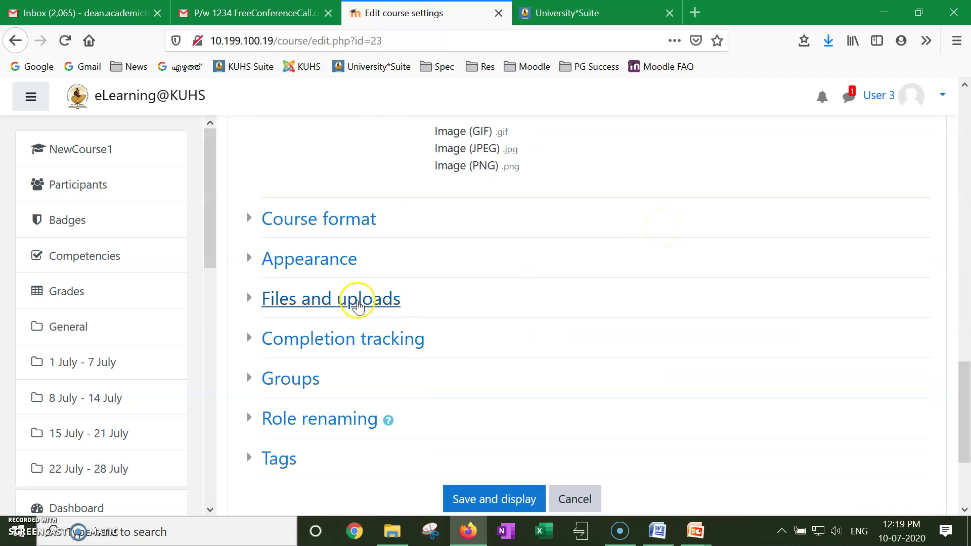
pyautogui.click(332, 219)
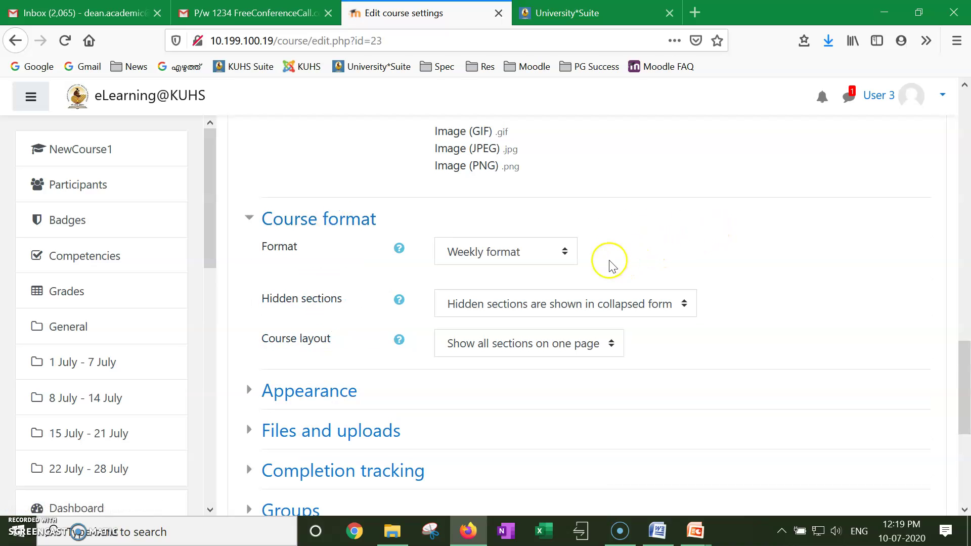
pyautogui.click(564, 255)
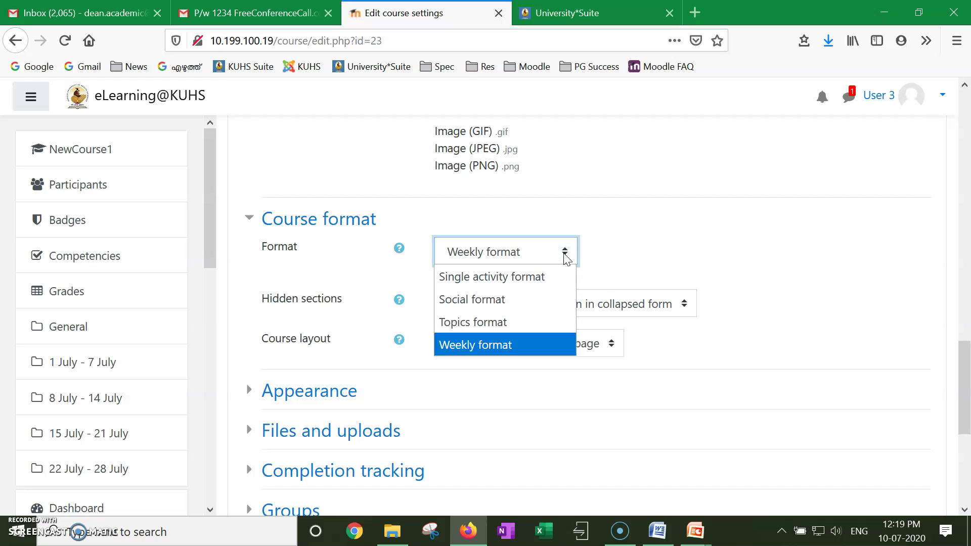
pyautogui.click(497, 313)
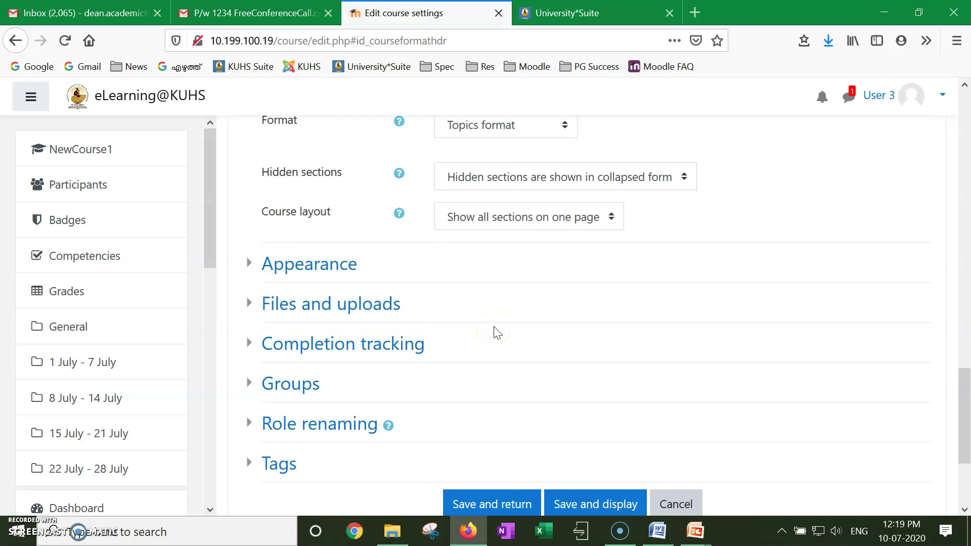
pyautogui.click(502, 506)
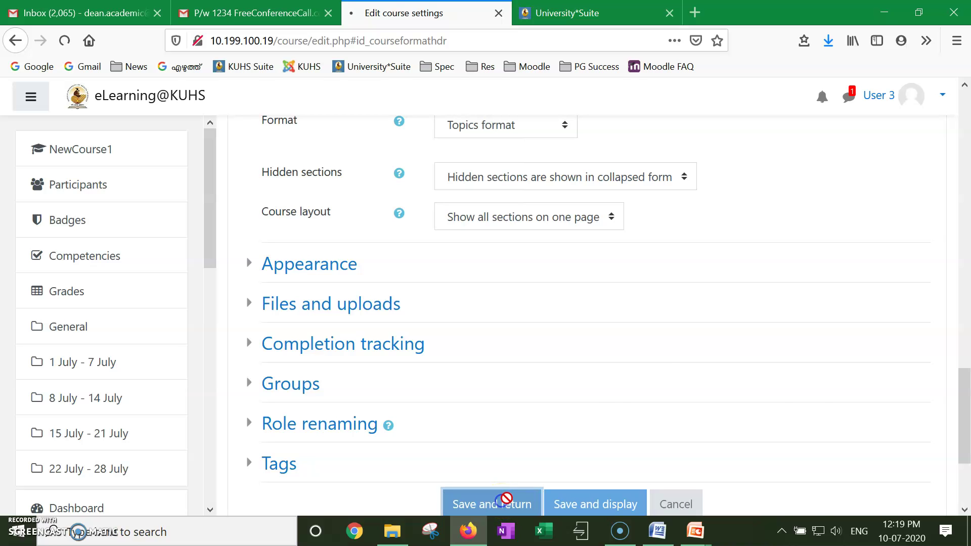
# Edit the Topic 1 section and give it the custom section name My Topic 1
pyautogui.scroll(-3, 706, 306)
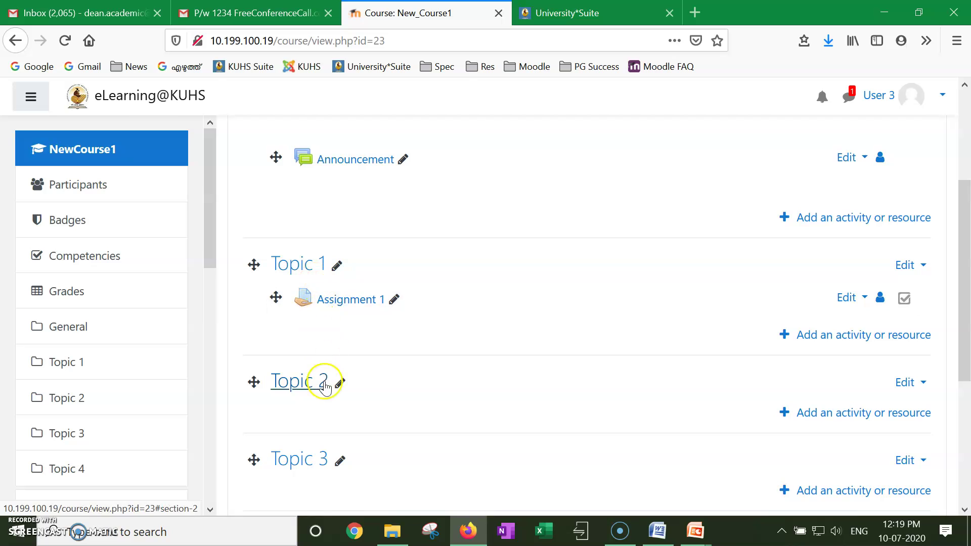
pyautogui.scroll(-2, 337, 273)
pyautogui.scroll(-3, 337, 273)
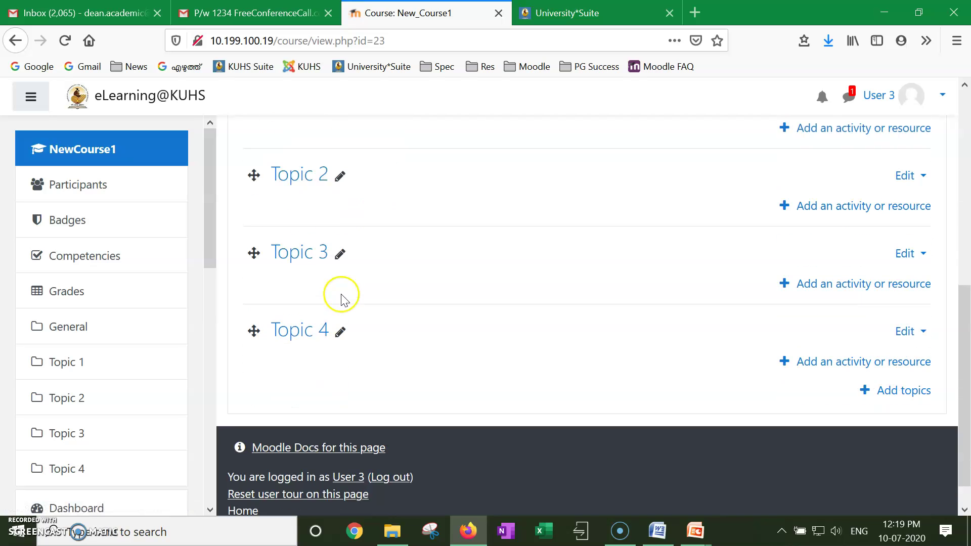
pyautogui.scroll(7, 340, 335)
pyautogui.scroll(2, 365, 328)
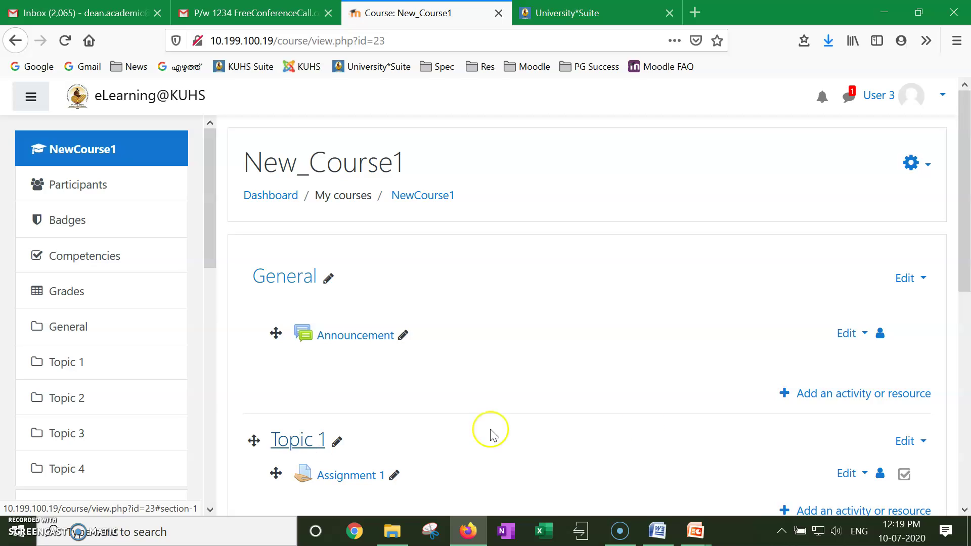
pyautogui.scroll(-3, 776, 429)
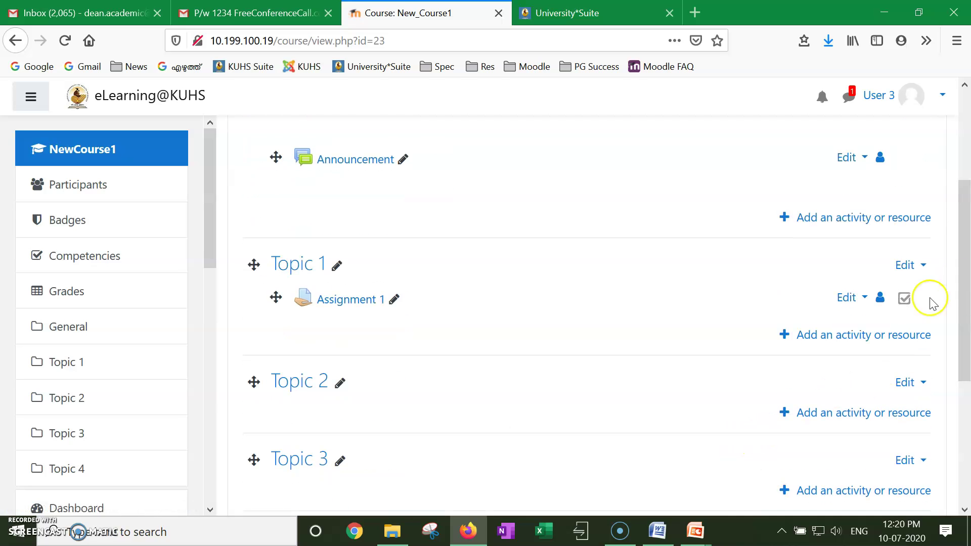
pyautogui.click(921, 264)
pyautogui.click(859, 296)
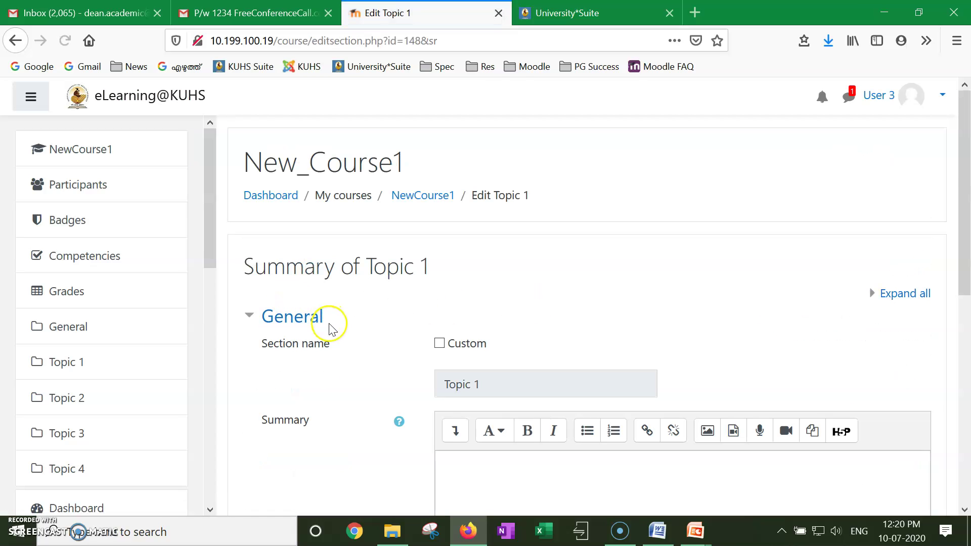
pyautogui.click(440, 345)
pyautogui.click(448, 382)
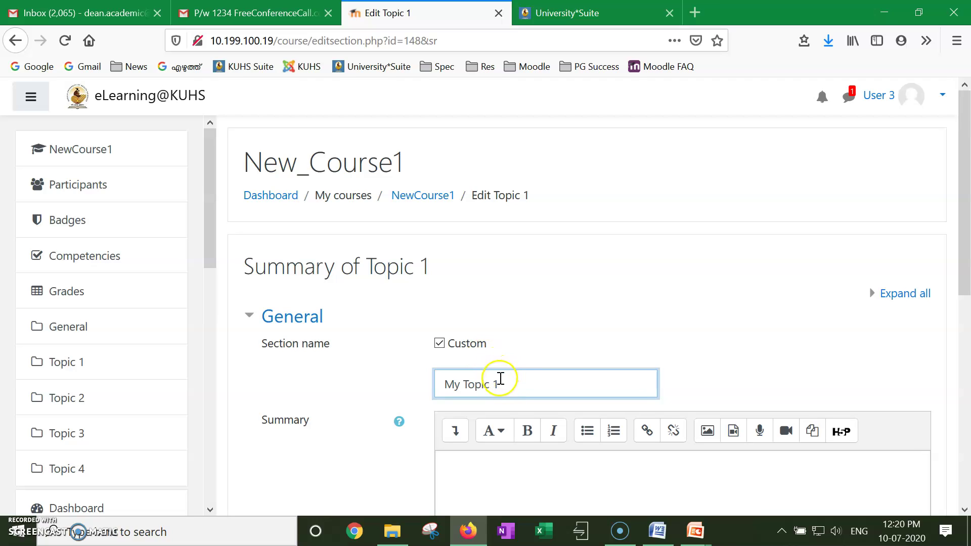
# Fill the section summary with three lines reading My Topic 1, copied from the section name, and save the changes
pyautogui.moveTo(509, 382); pyautogui.dragTo(394, 382)
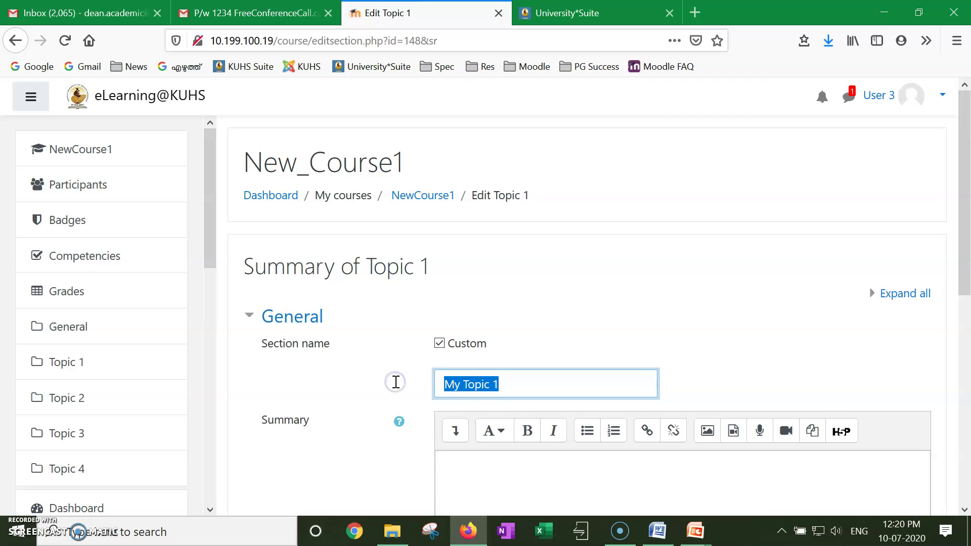
pyautogui.click(453, 459)
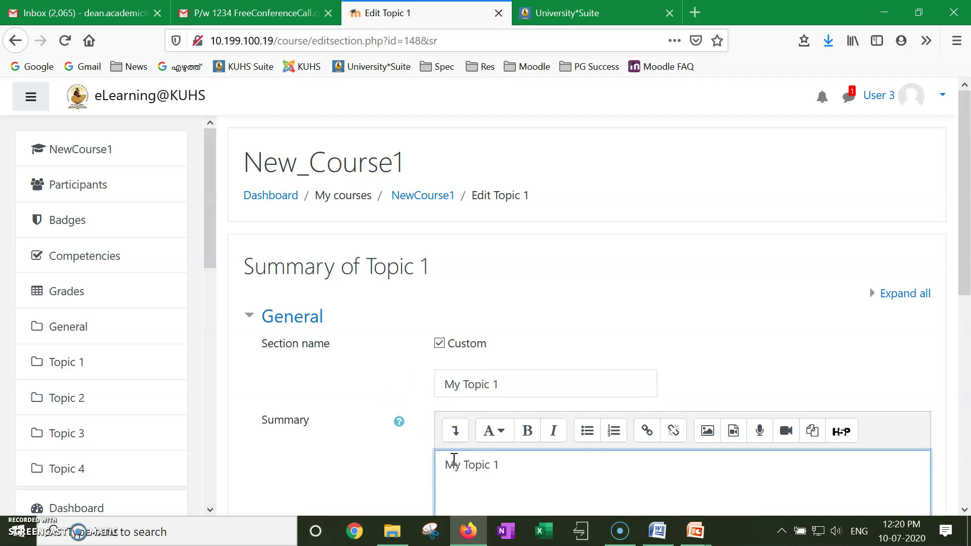
pyautogui.press('Return')
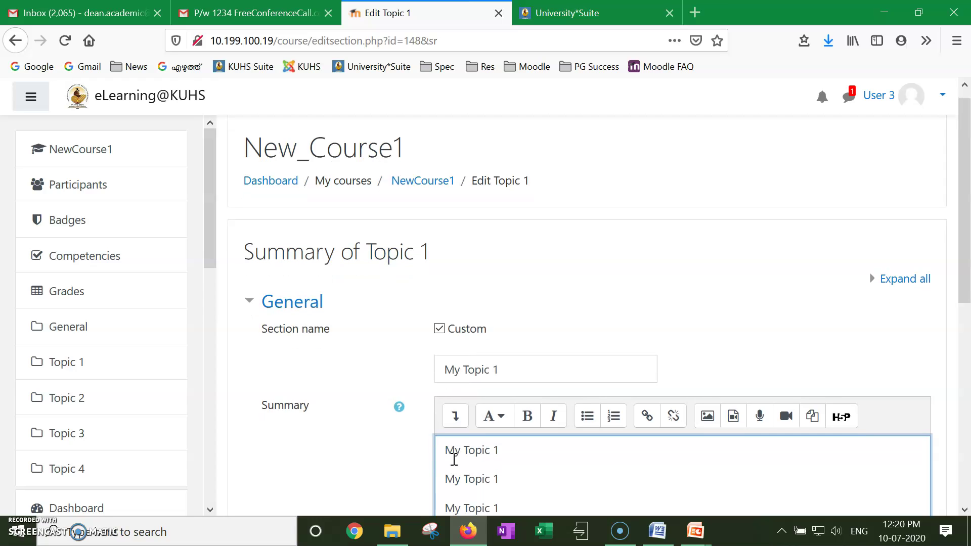
pyautogui.scroll(-7, 571, 430)
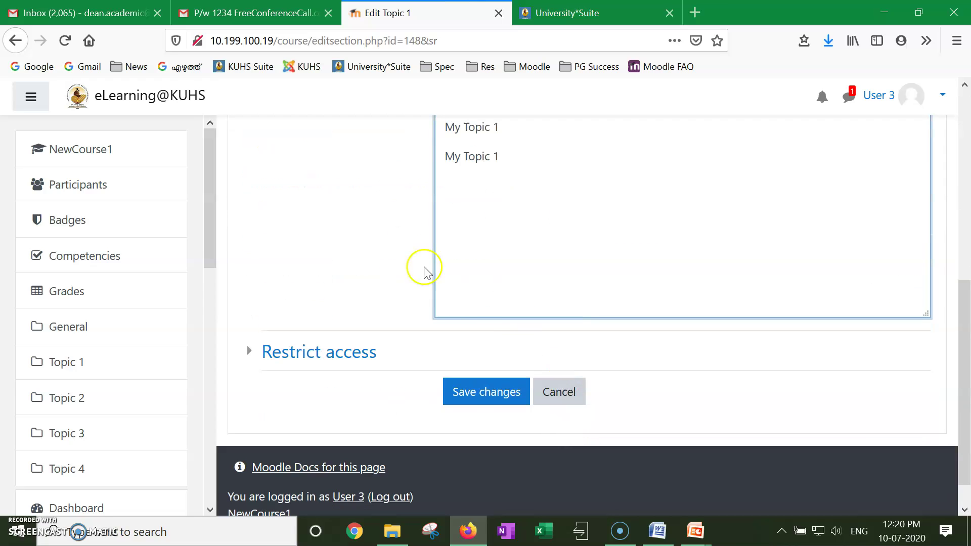
pyautogui.click(481, 405)
pyautogui.click(483, 403)
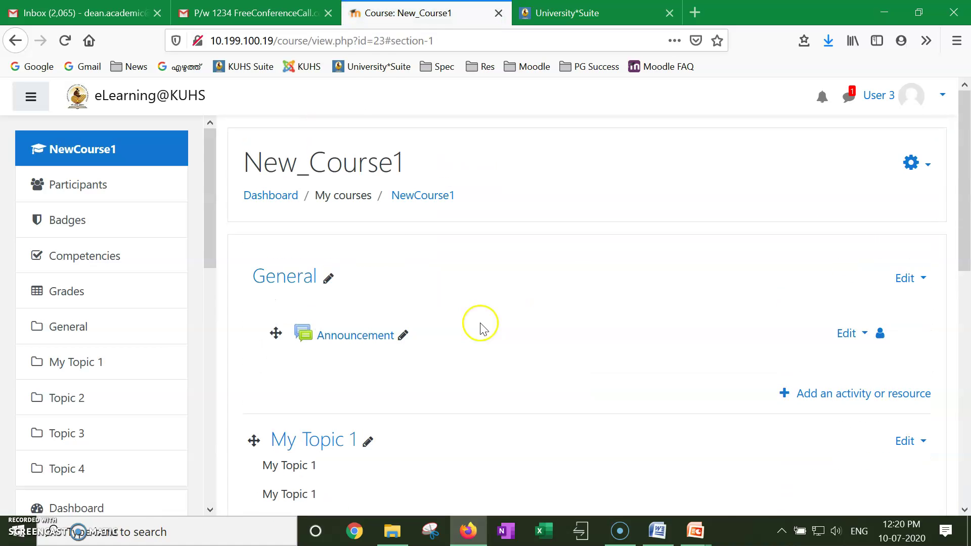
# Add 10 more topic sections after Topic 4 in the course
pyautogui.scroll(-3, 350, 373)
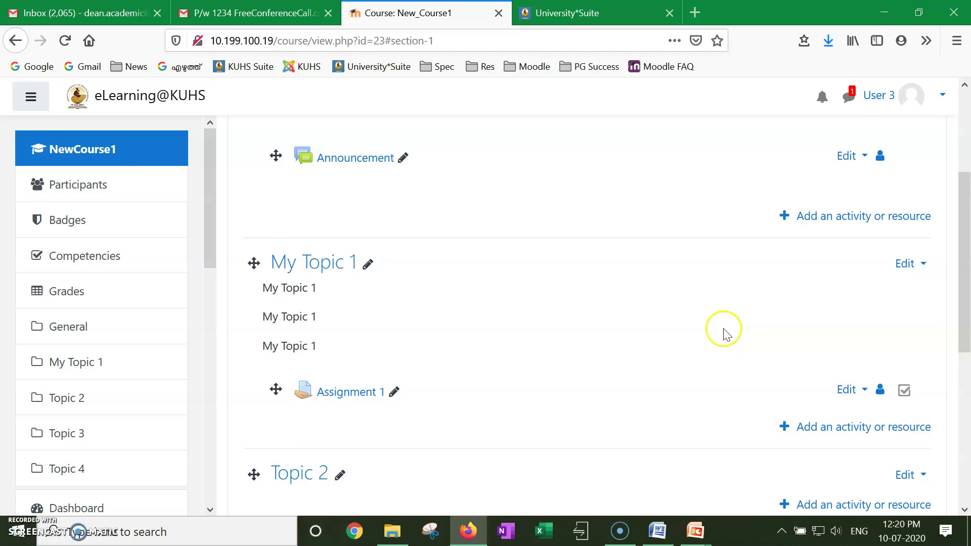
pyautogui.scroll(-5, 724, 329)
pyautogui.scroll(-2, 692, 339)
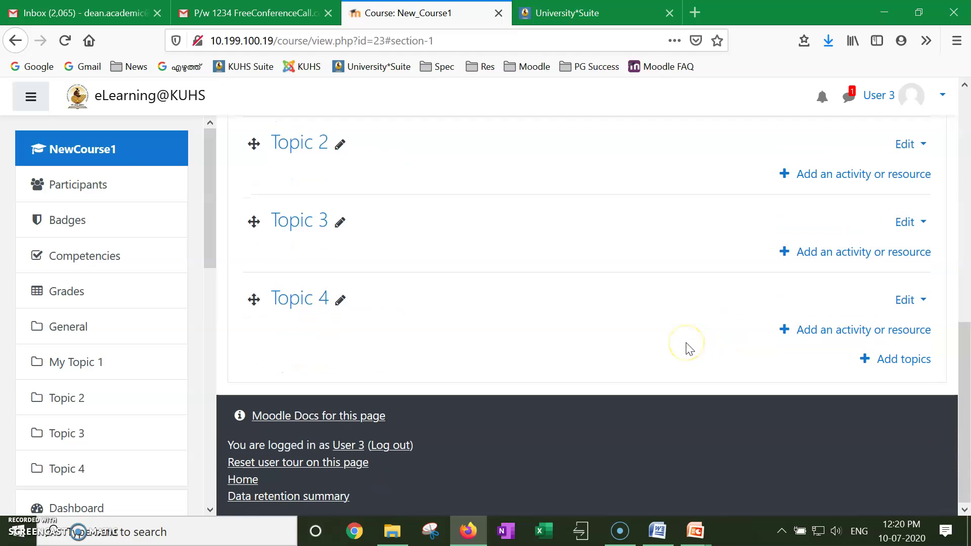
pyautogui.scroll(3, 689, 349)
pyautogui.scroll(-3, 680, 349)
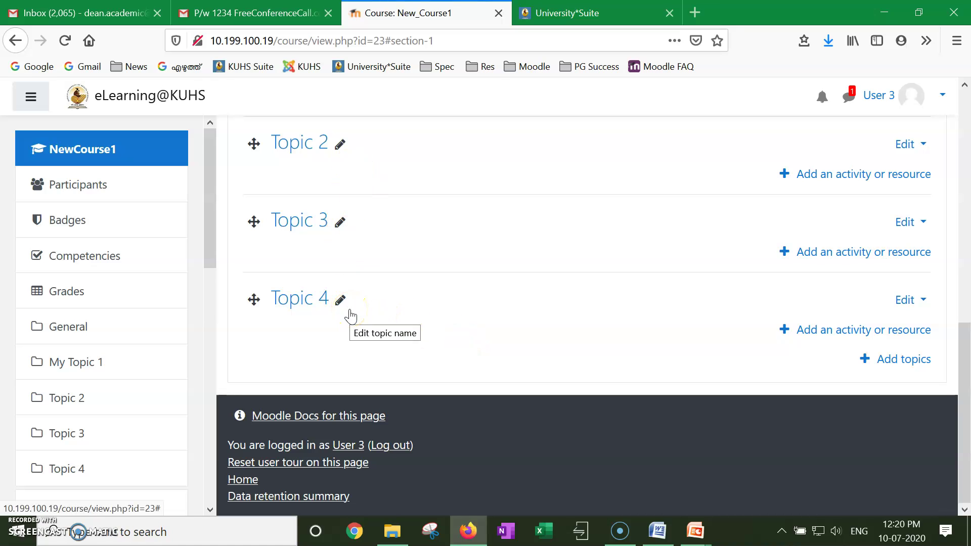
pyautogui.click(926, 360)
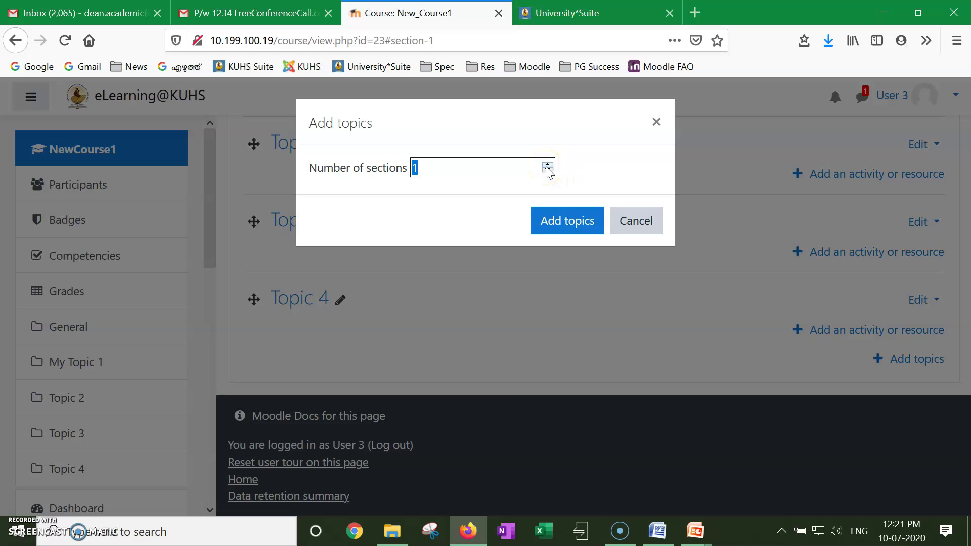
pyautogui.click(404, 168)
pyautogui.click(586, 223)
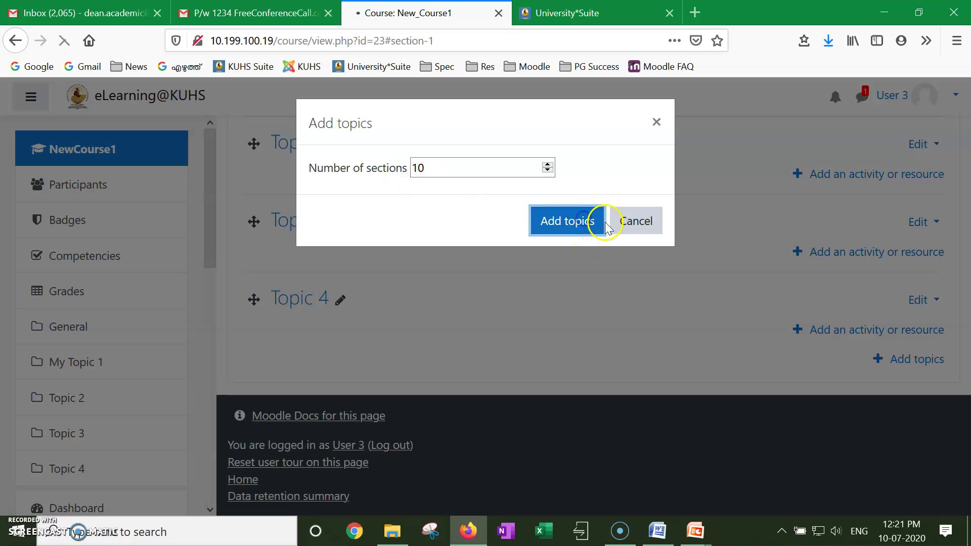
# Turn editing off for the course and look through its full list of topic sections
pyautogui.scroll(-1, 675, 276)
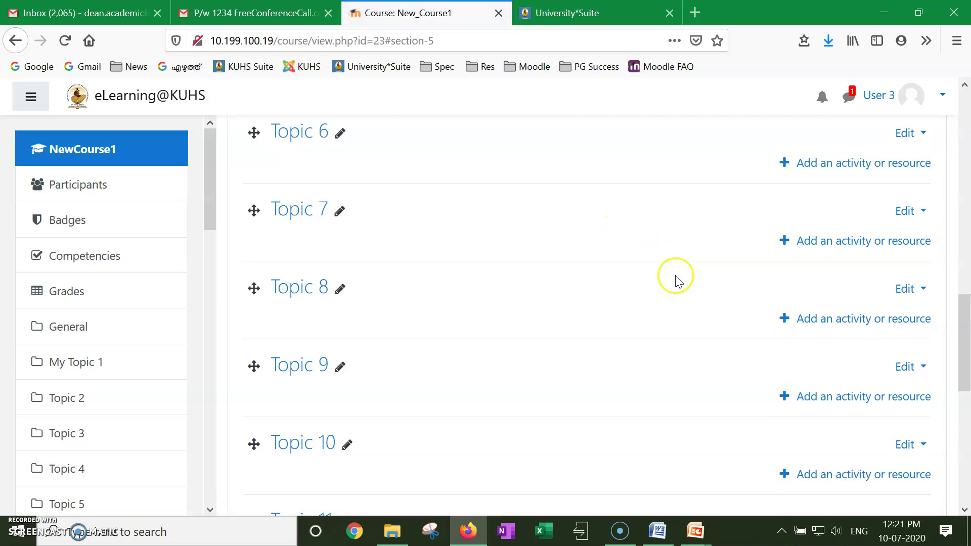
pyautogui.scroll(-5, 675, 275)
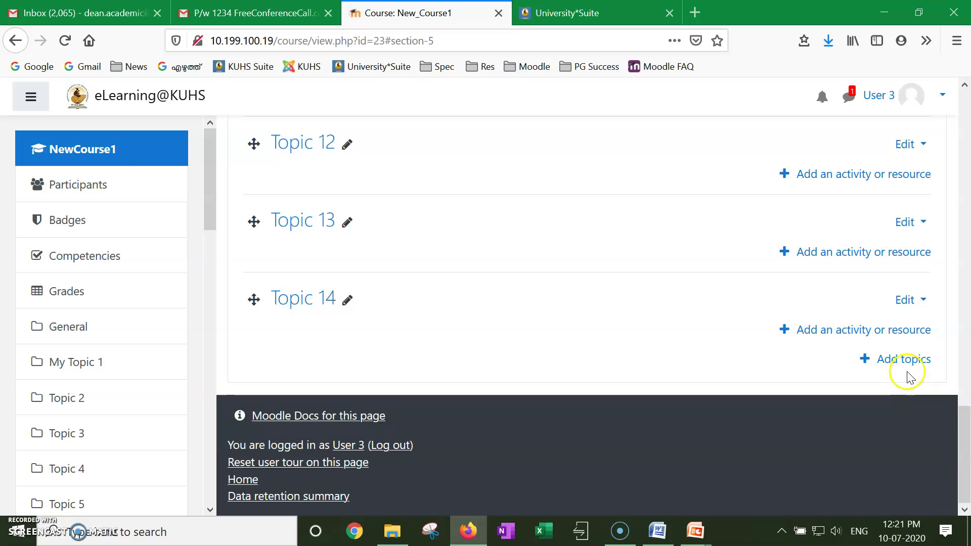
pyautogui.scroll(1, 718, 274)
pyautogui.scroll(12, 717, 273)
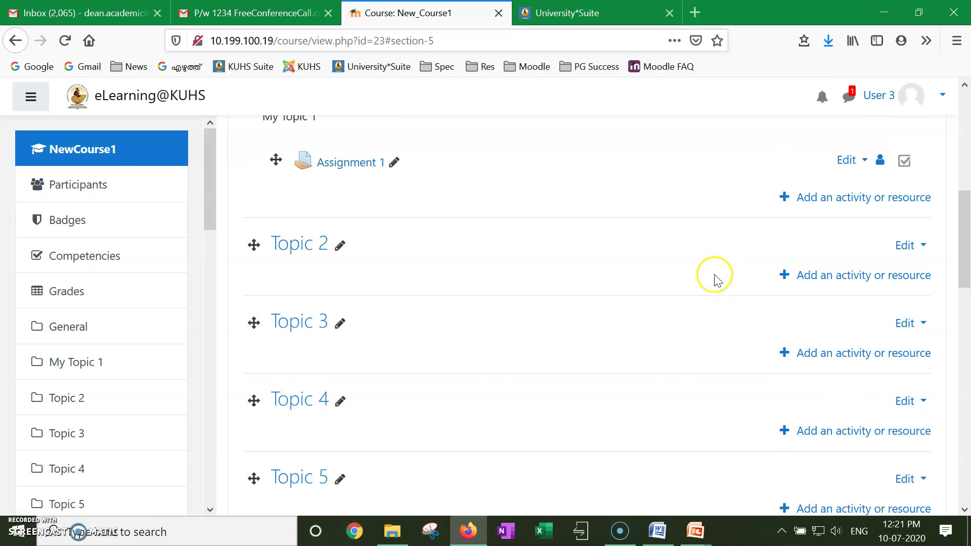
pyautogui.scroll(8, 714, 275)
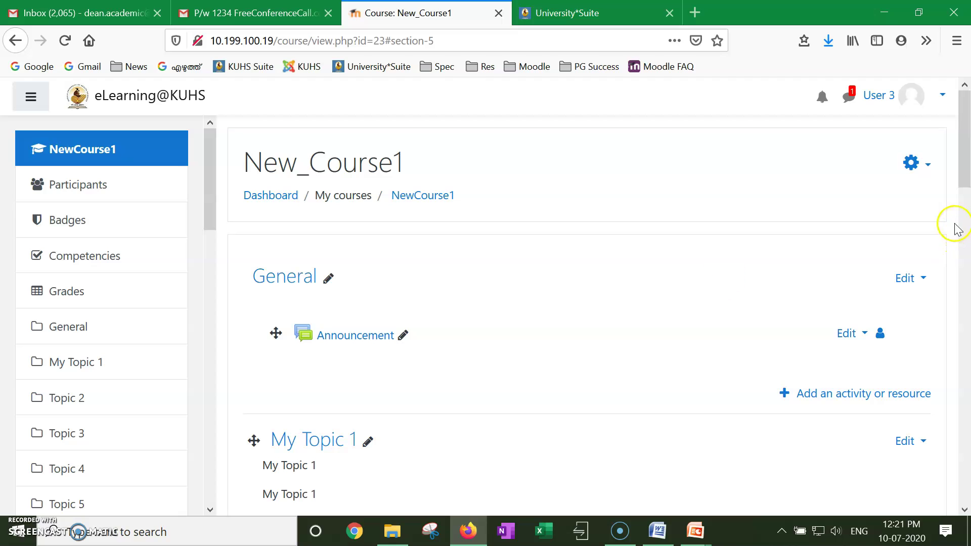
pyautogui.click(928, 164)
pyautogui.click(880, 214)
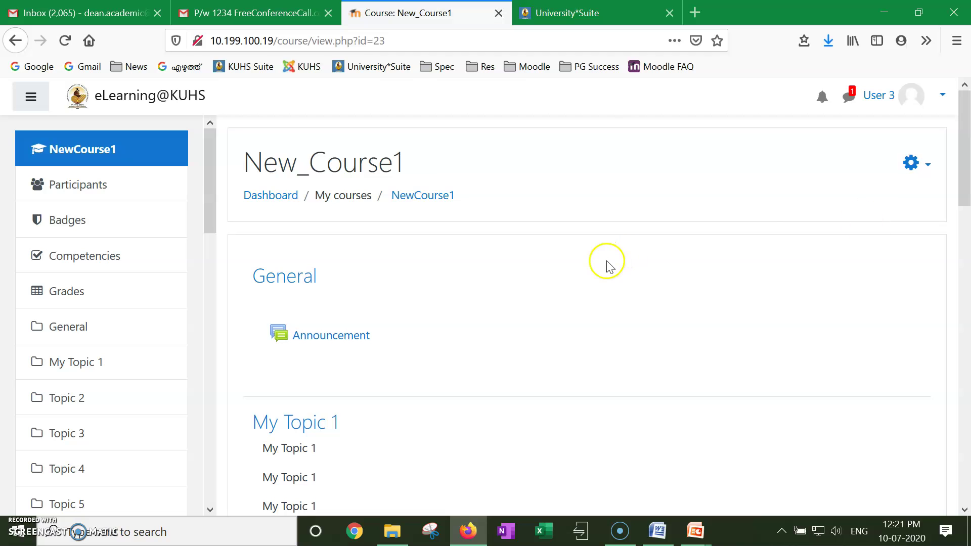
pyautogui.scroll(-8, 605, 262)
pyautogui.scroll(-10, 608, 268)
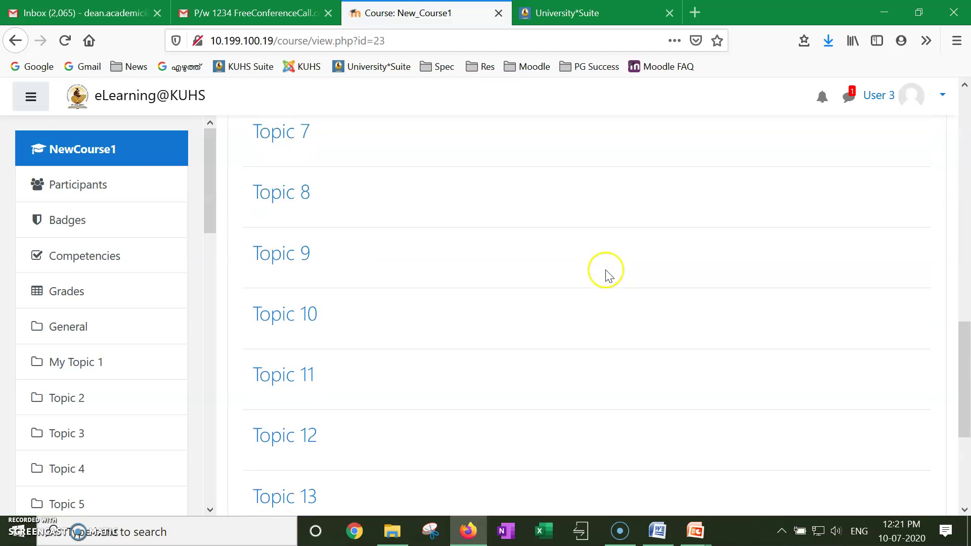
pyautogui.scroll(12, 602, 296)
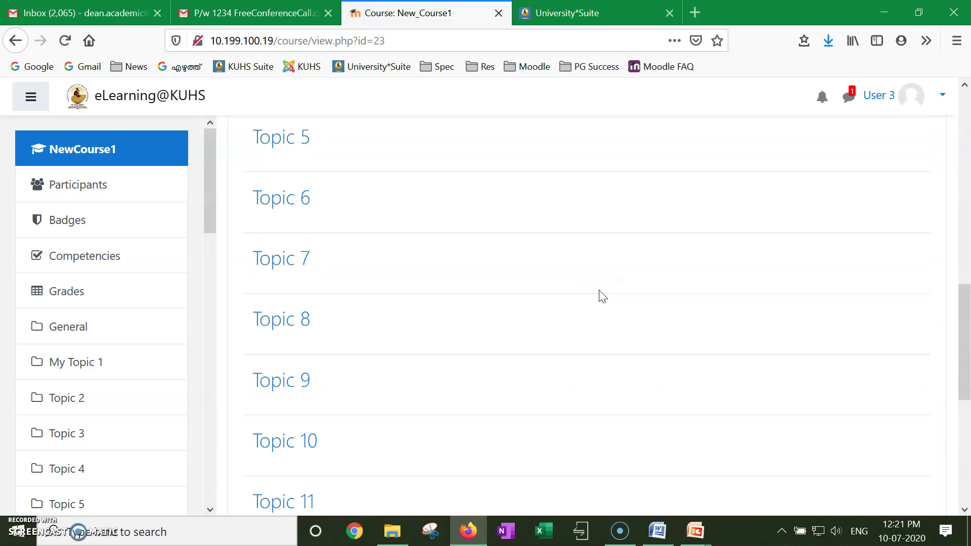
pyautogui.scroll(6, 603, 286)
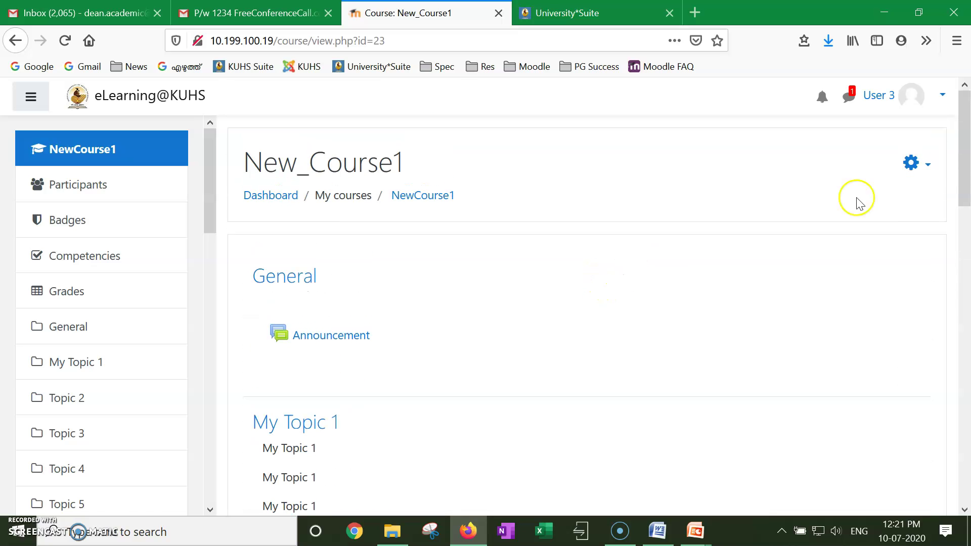